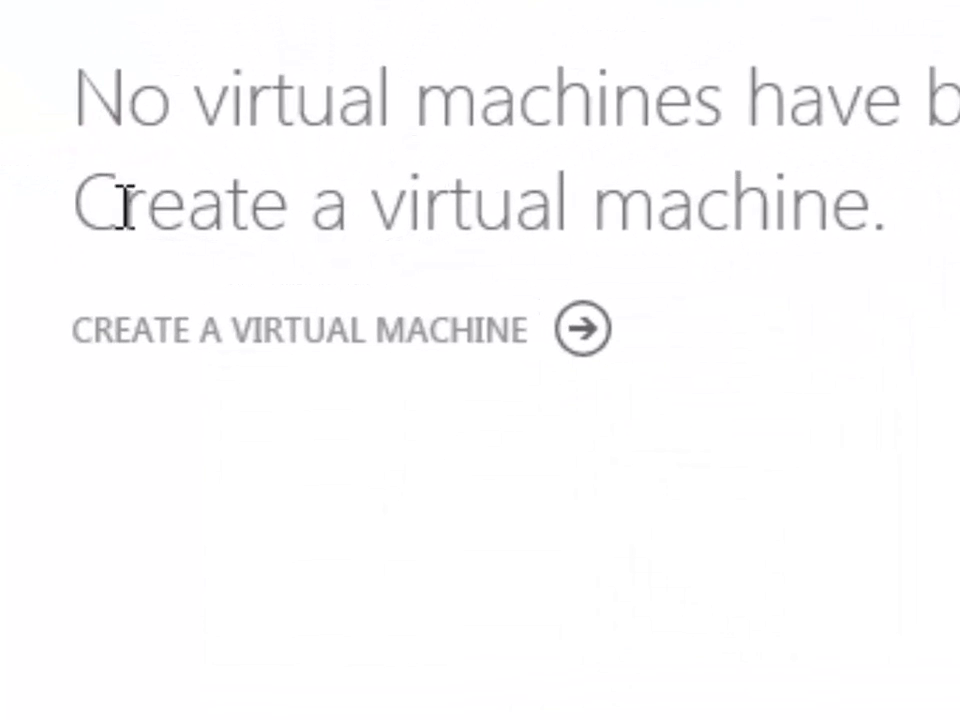
Start creating a virtual machine from the gallery, using the Windows Server 2008 R2 SP1 image.
click(142, 336)
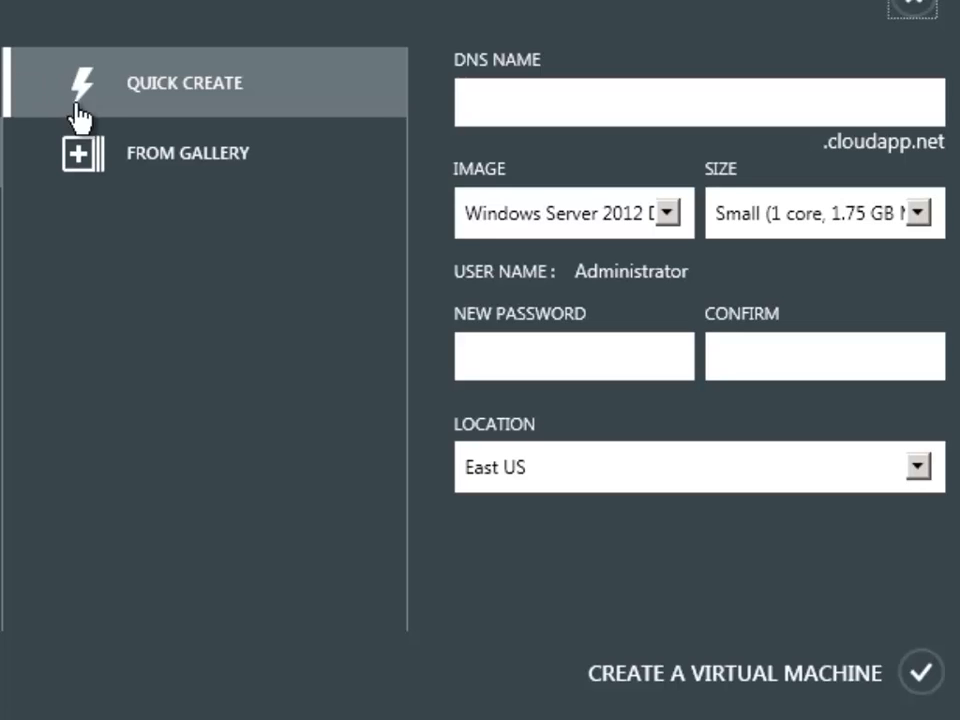
click(158, 166)
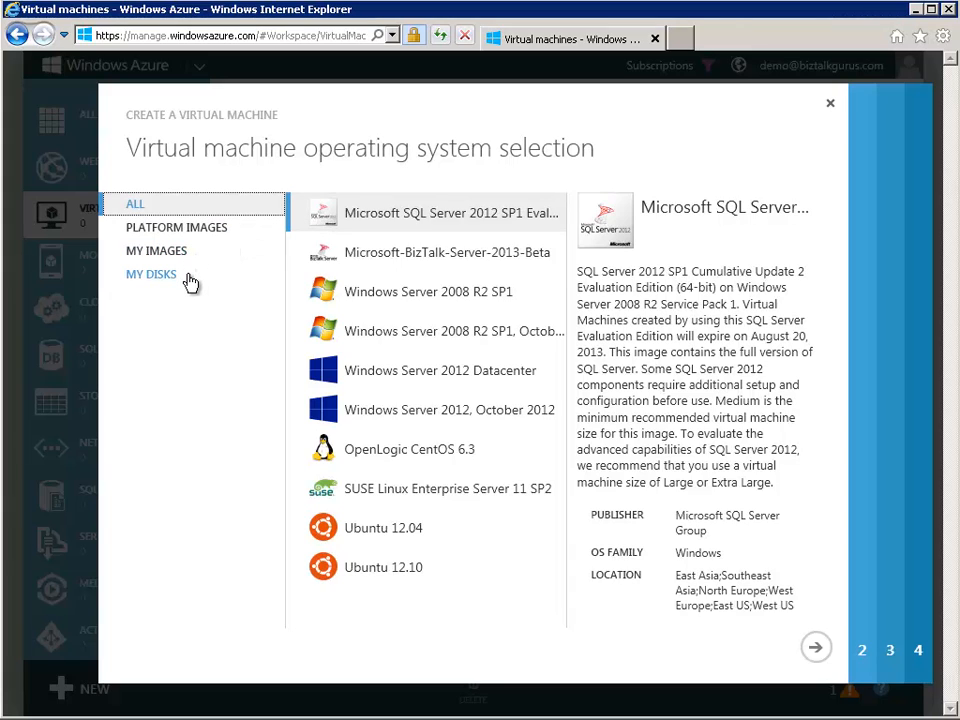
click(362, 300)
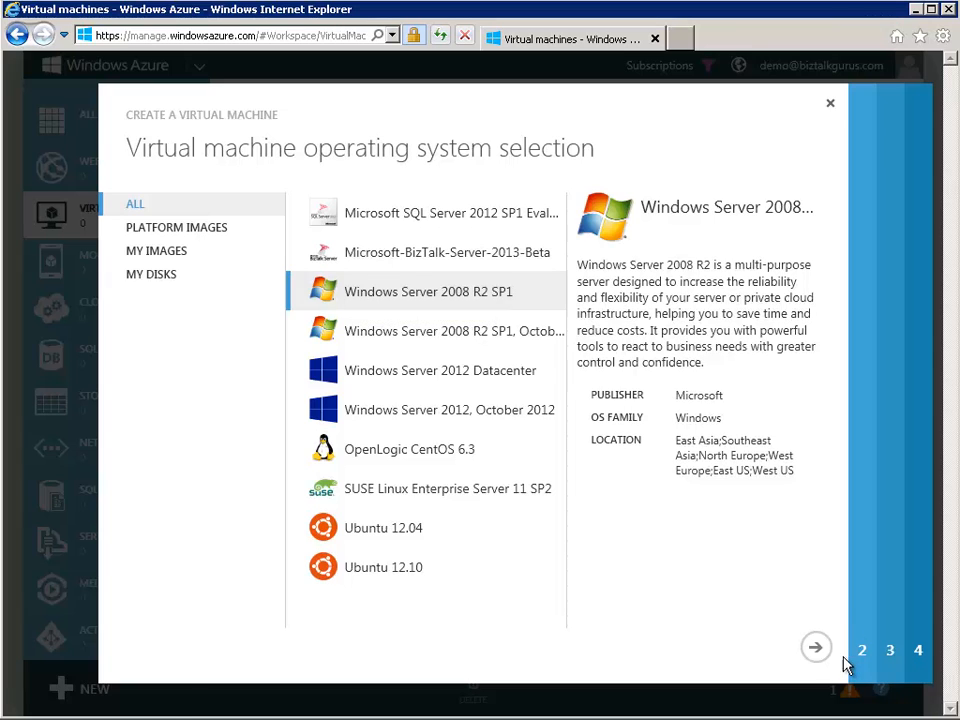
click(817, 649)
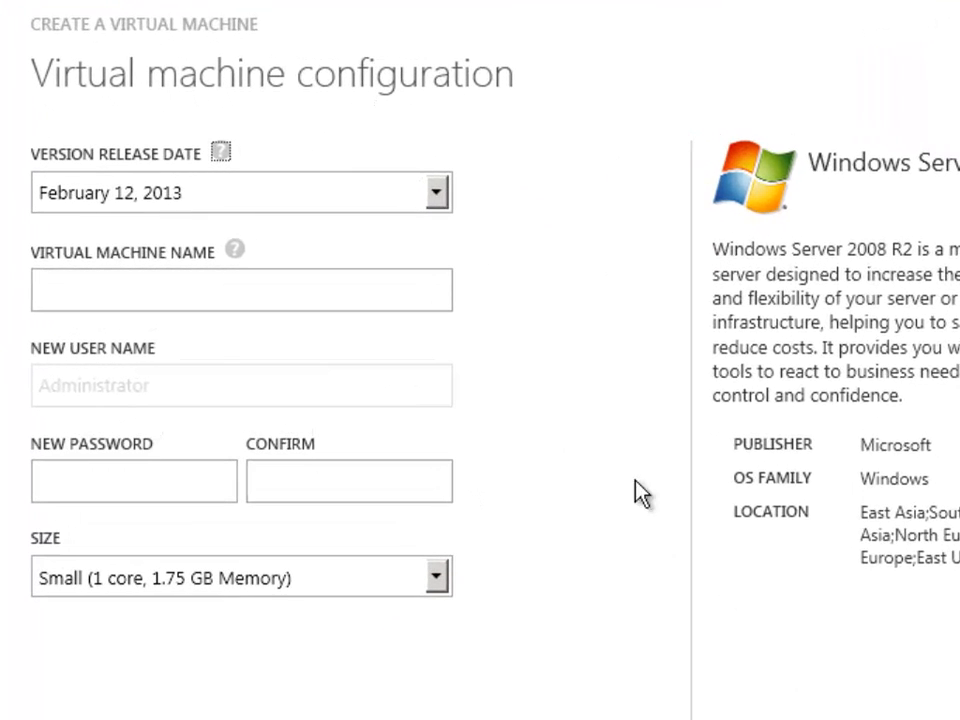
Configure the virtual machine with the name demo1234 and size Small (1 core, 1.75 GB Memory), entering and confirming the new password.
click(419, 288)
text(demo1234)
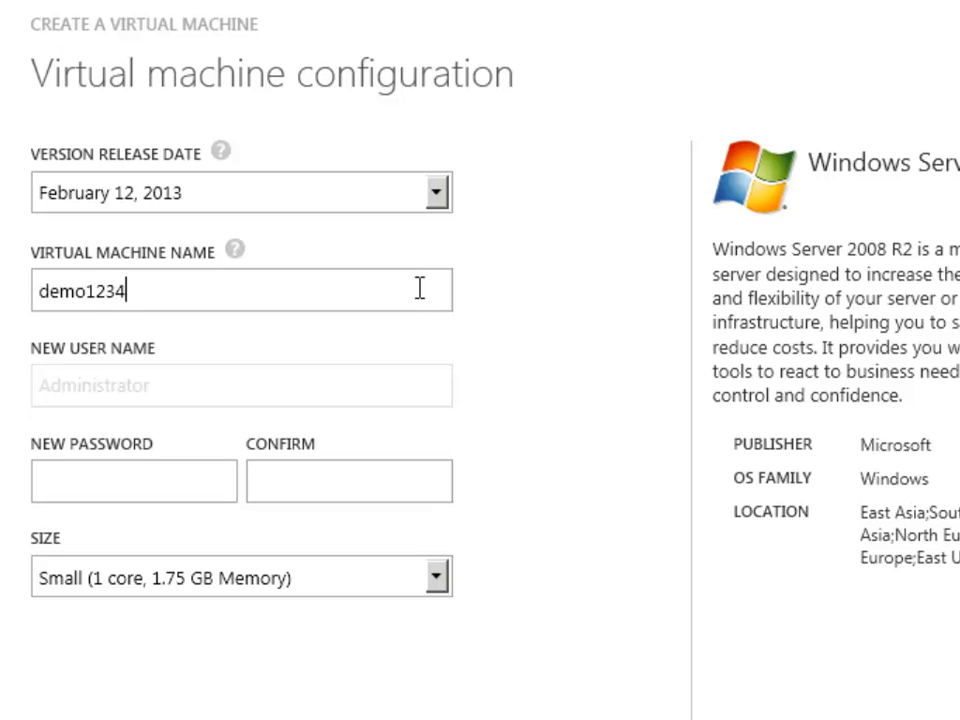
key(Tab)
text(********)
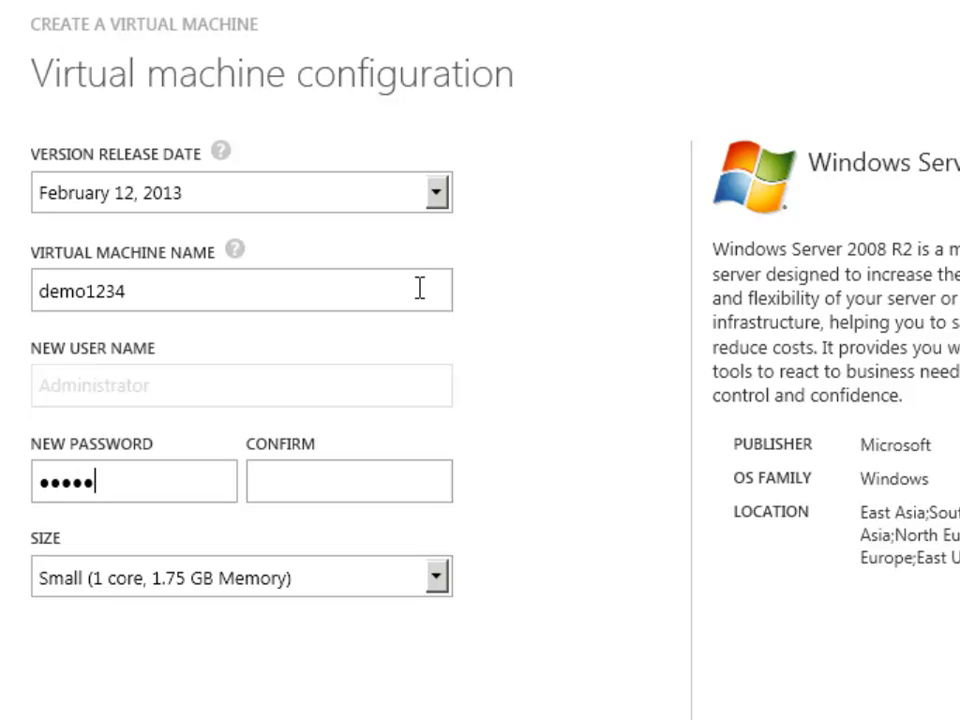
text(**)
key(Tab)
text(**********)
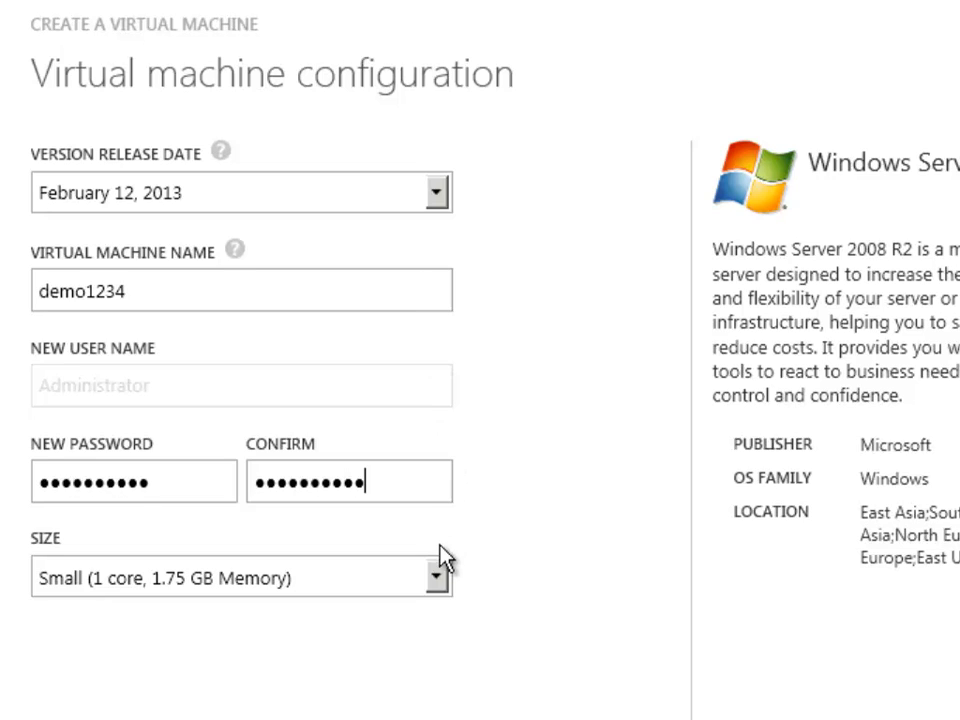
click(438, 578)
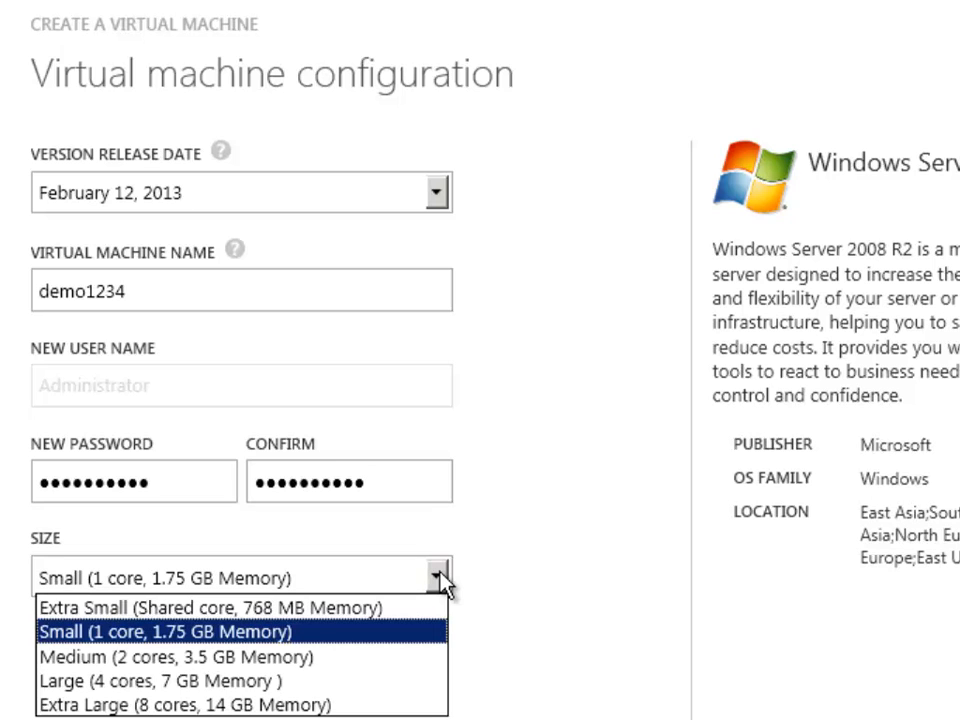
click(440, 577)
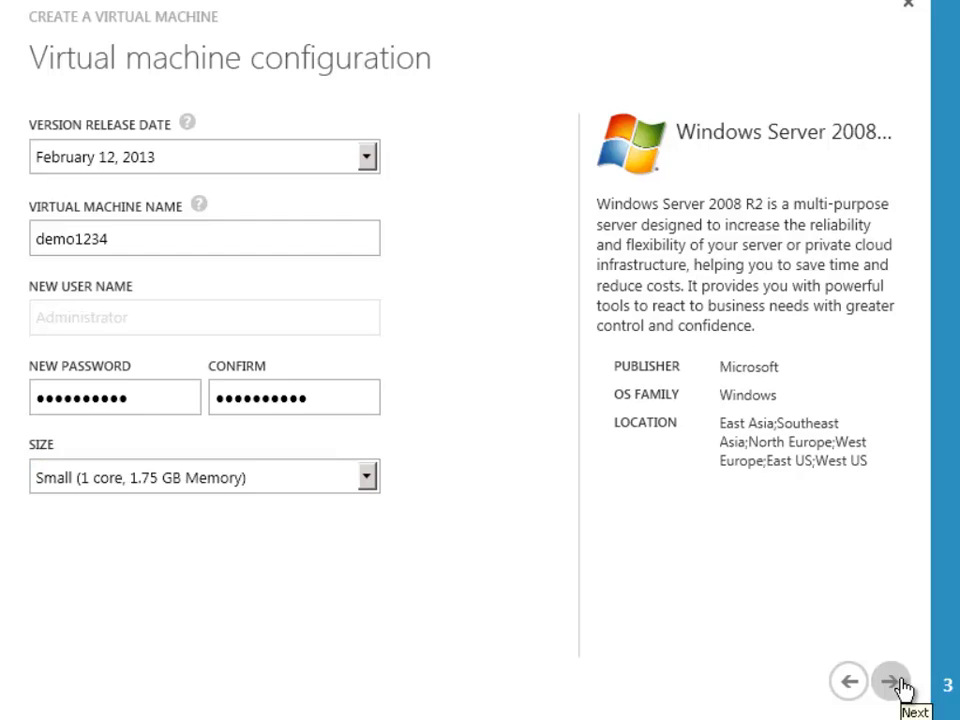
click(897, 686)
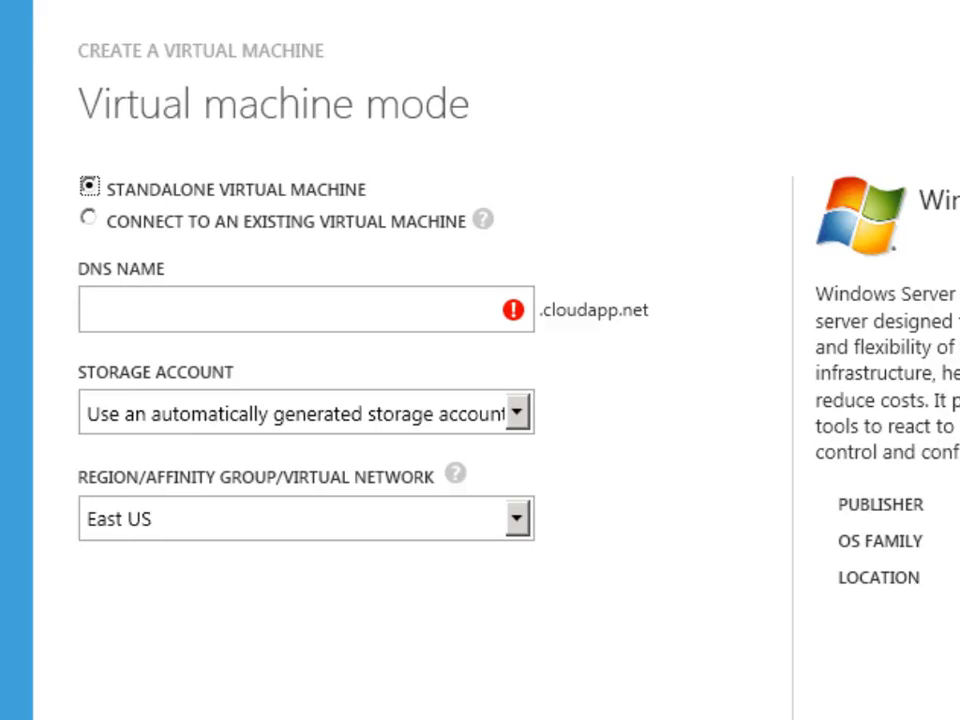
Set the standalone virtual machine's DNS name to demo0307123 and use an automatically generated storage account.
click(228, 305)
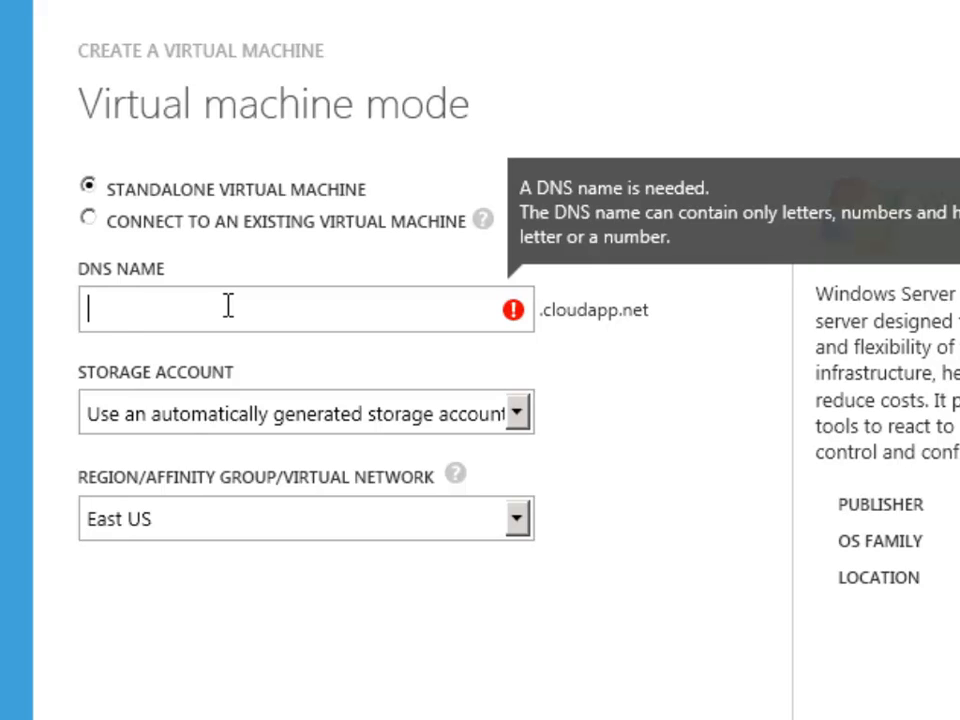
text(demo03)
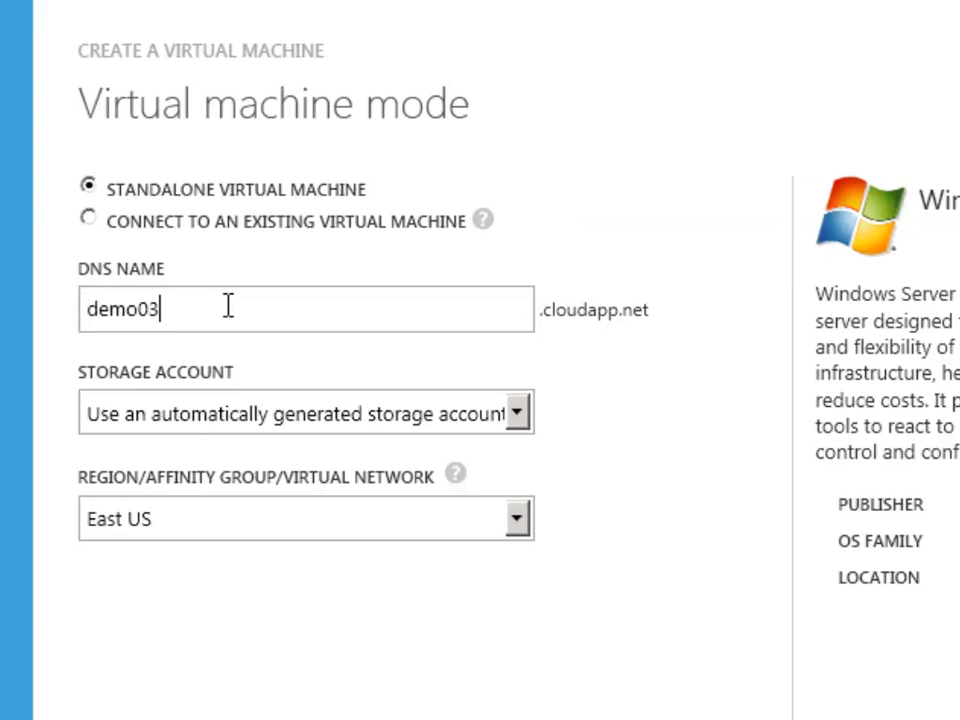
text(07123)
key(Tab)
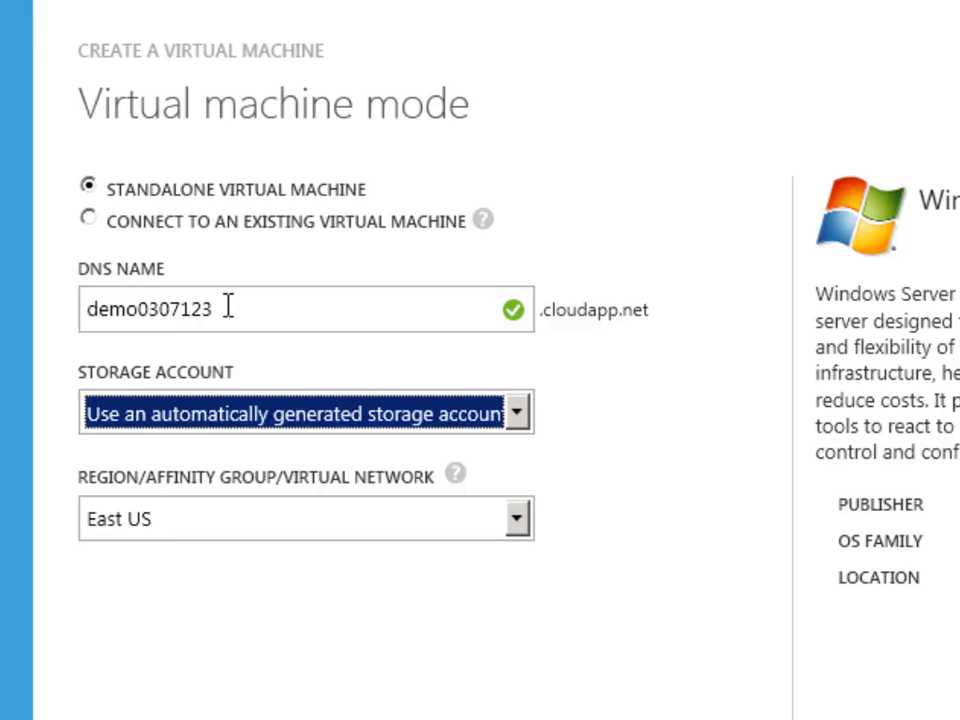
click(517, 415)
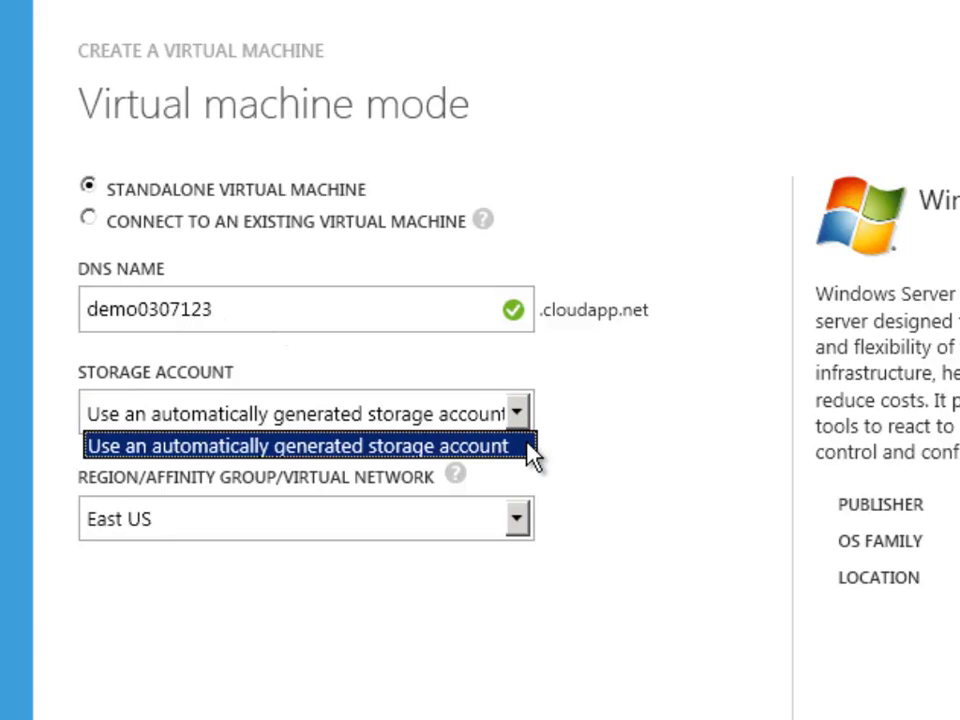
click(528, 456)
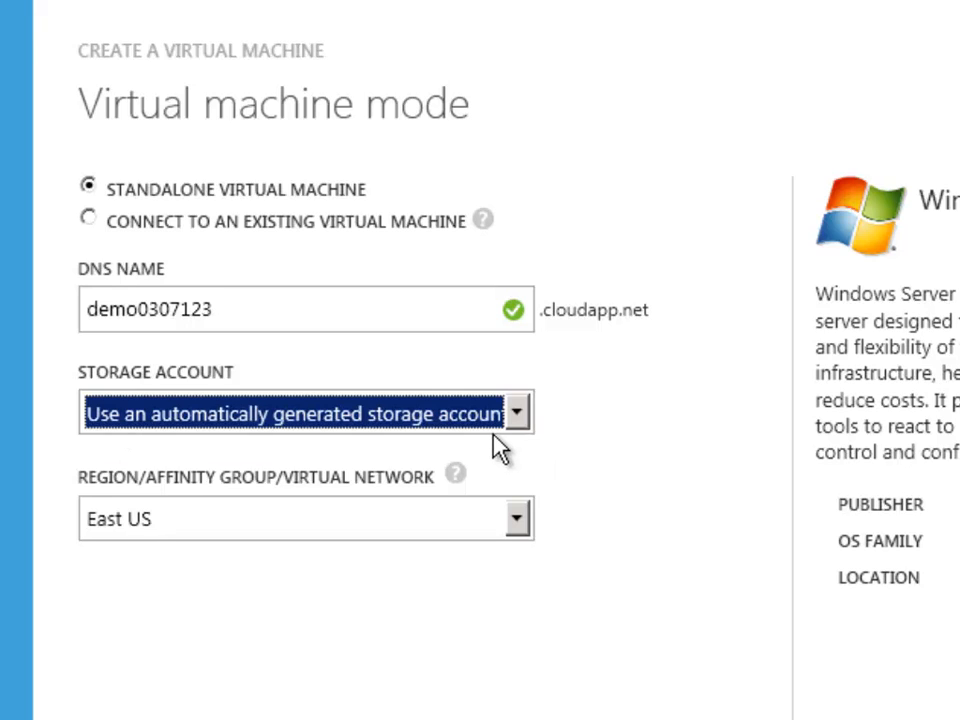
Set the region to West US and create the virtual machine with no availability set.
click(514, 522)
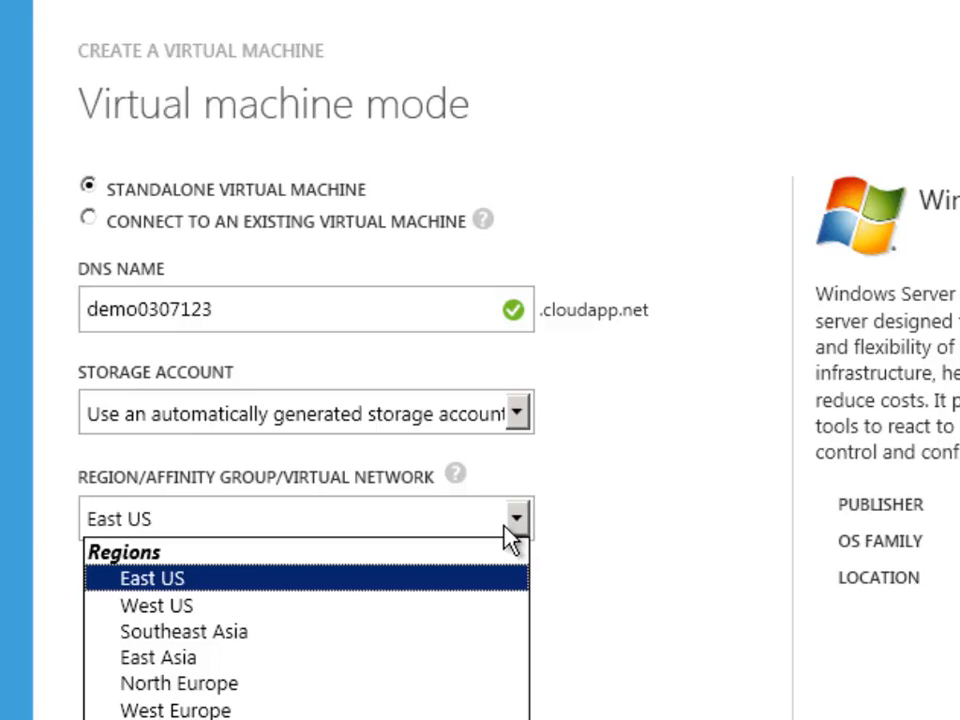
click(427, 605)
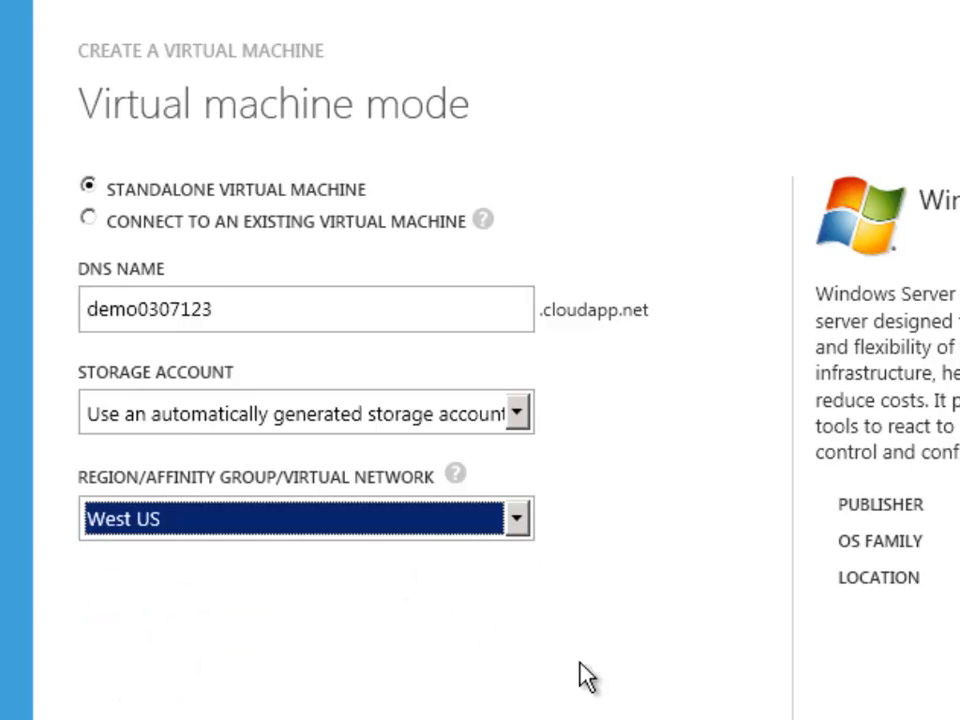
click(879, 671)
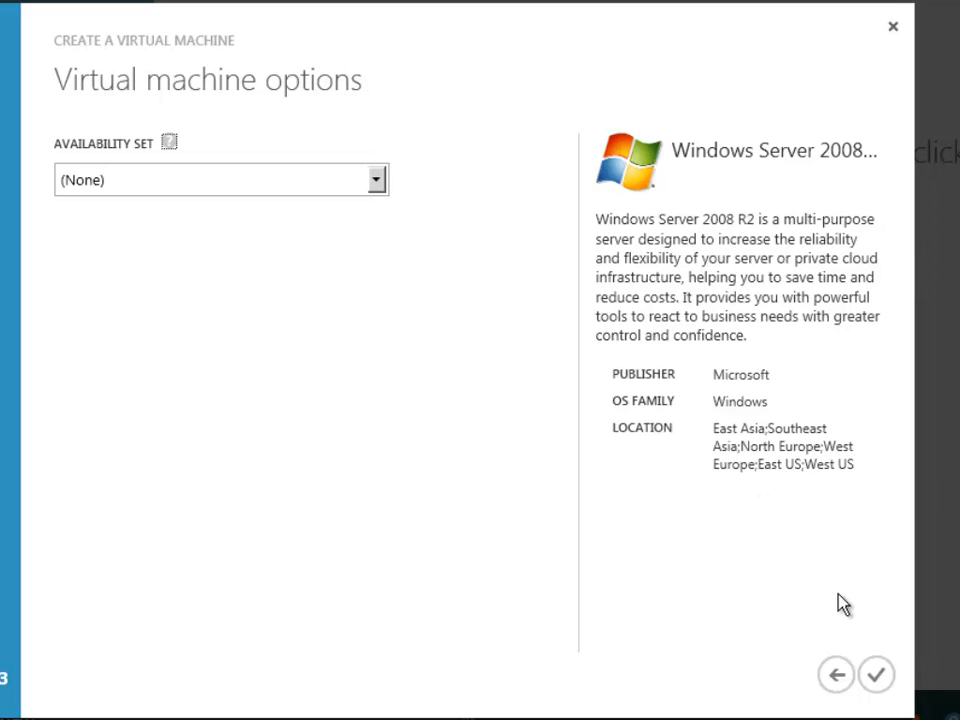
click(875, 678)
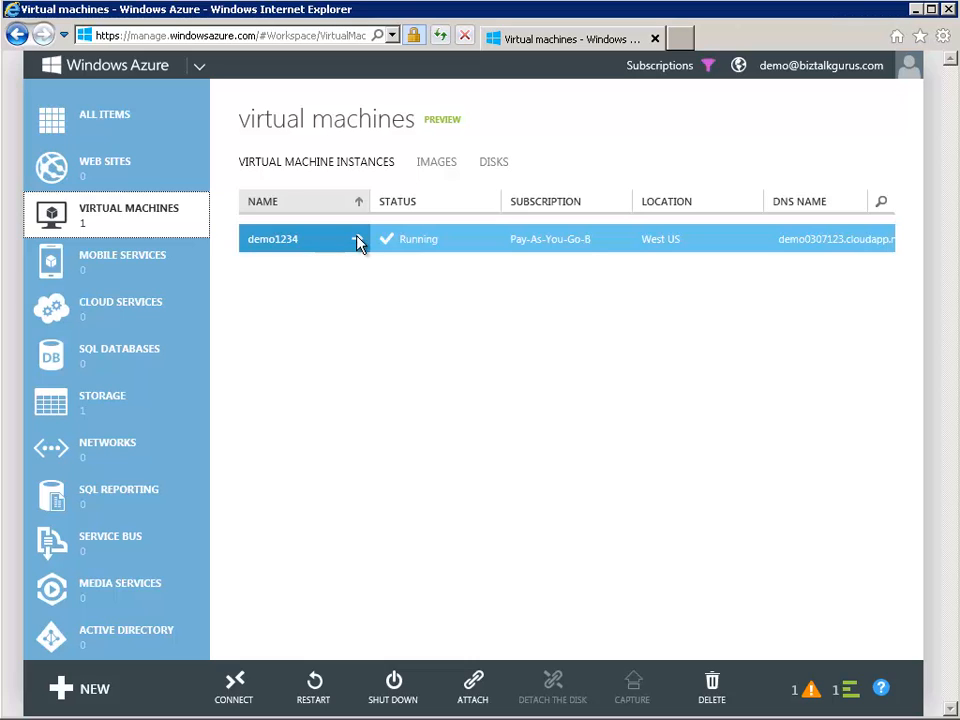
Review the dashboard details of the demo1234 virtual machine and the list of virtual machine disks.
click(328, 247)
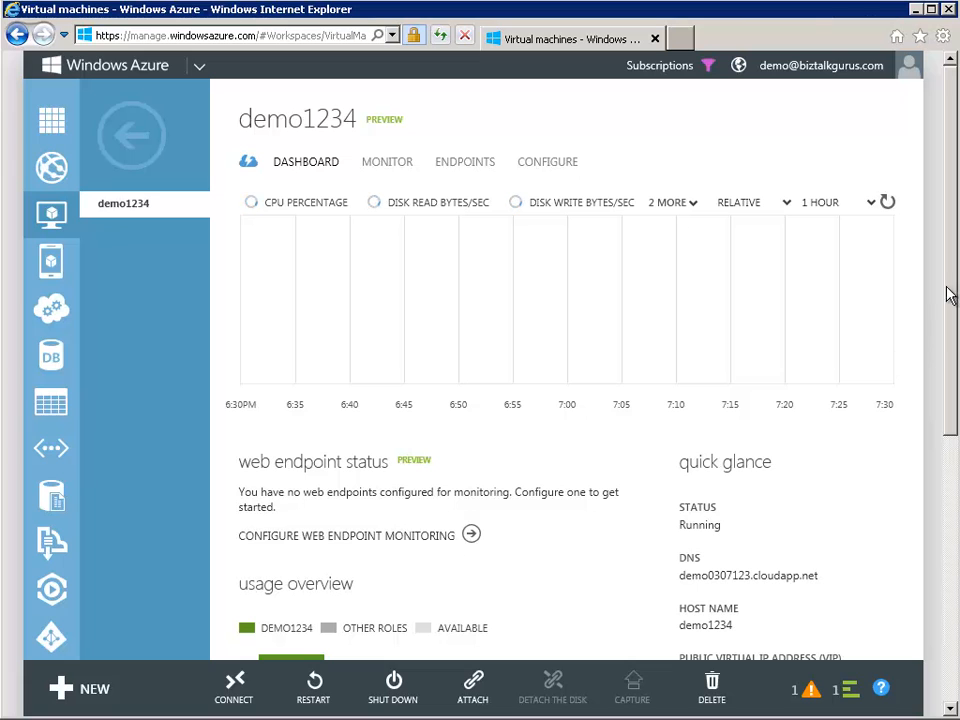
drag(955, 275, 956, 485)
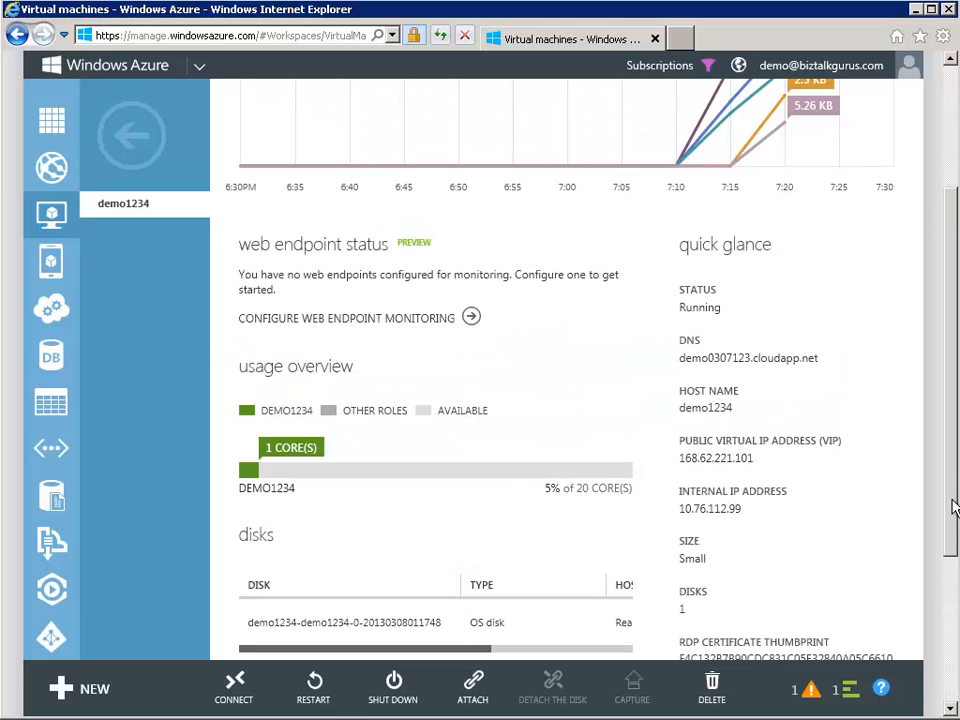
drag(953, 507, 951, 422)
click(143, 139)
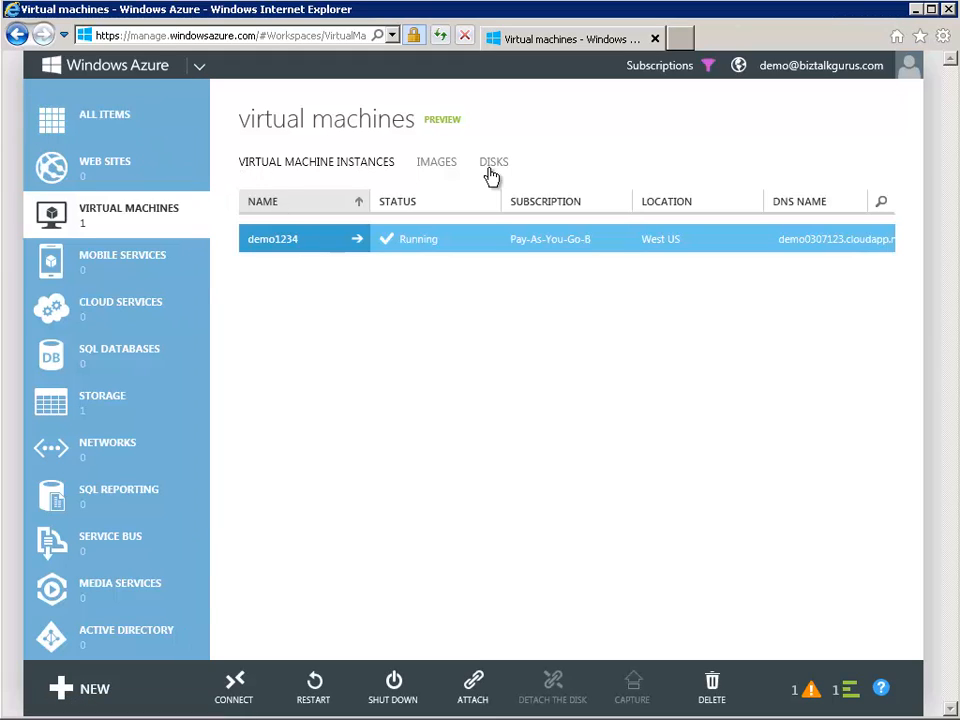
click(491, 168)
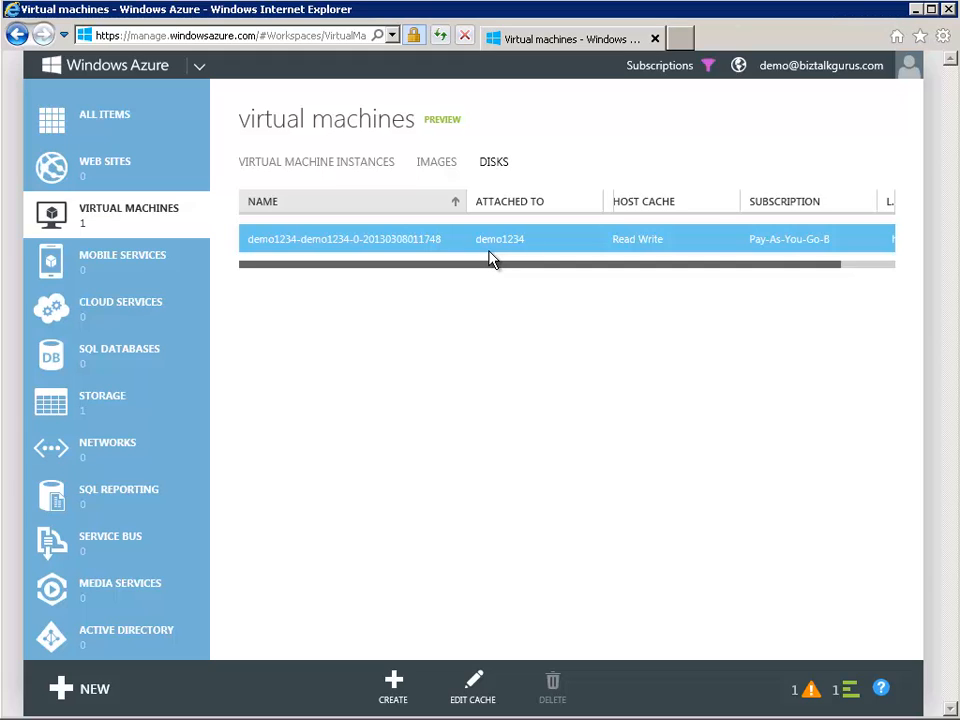
Open the vhds container in the automatically generated West US storage account to view its blobs.
click(129, 413)
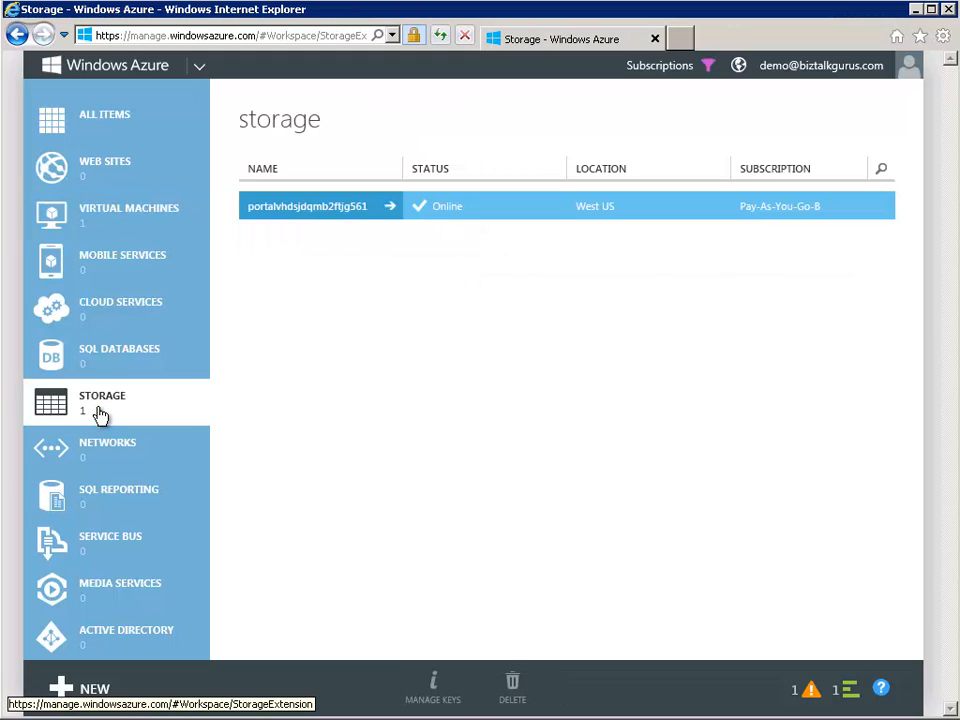
click(391, 208)
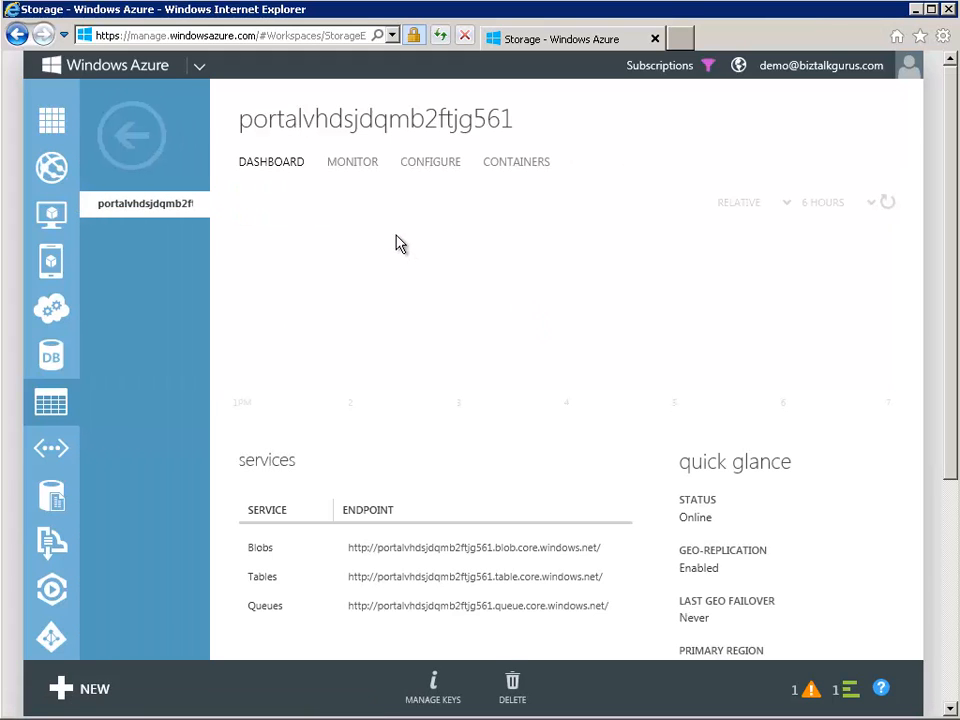
click(507, 165)
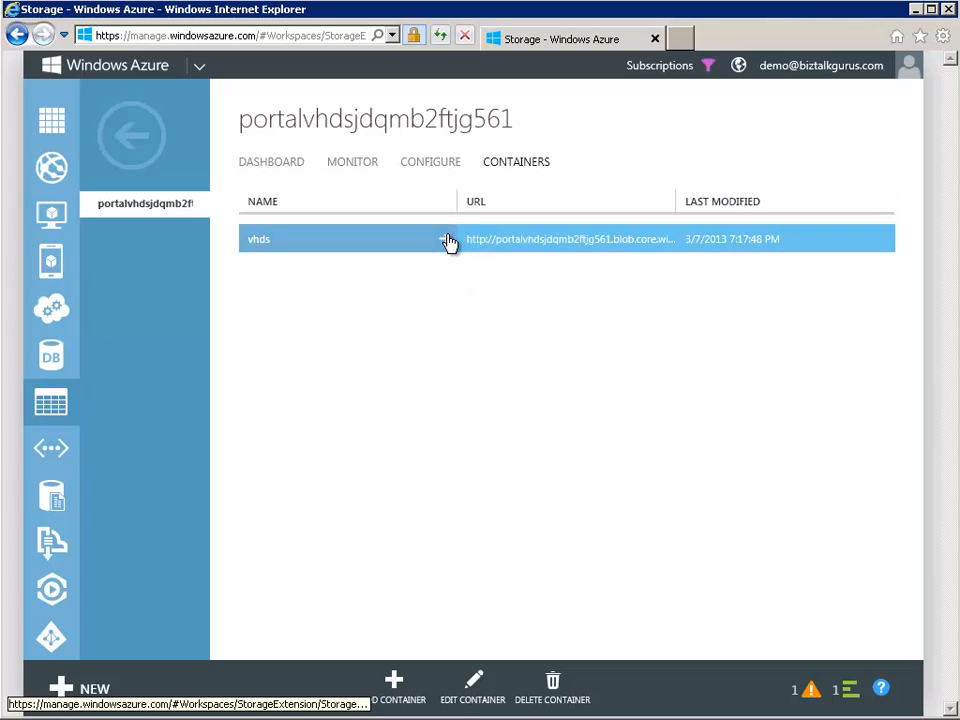
click(448, 241)
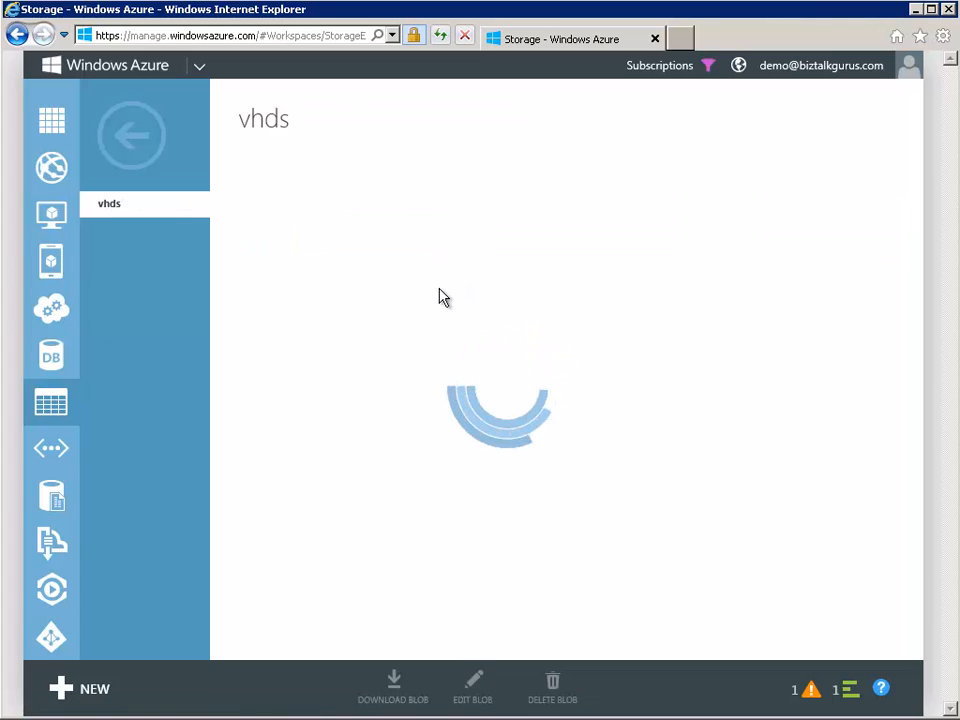